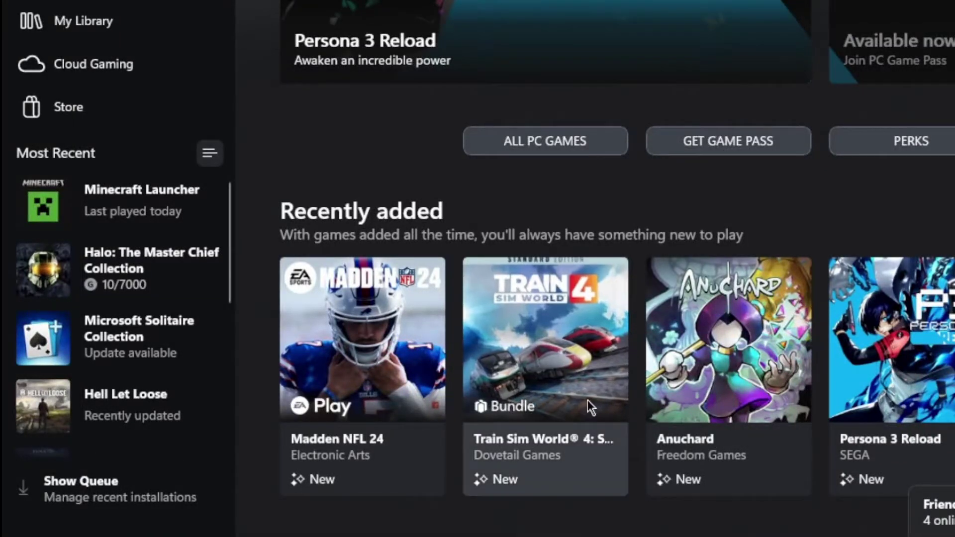
- Go to My Library in the Xbox app and scroll down to the game tiles
mouse_move(177, 207)
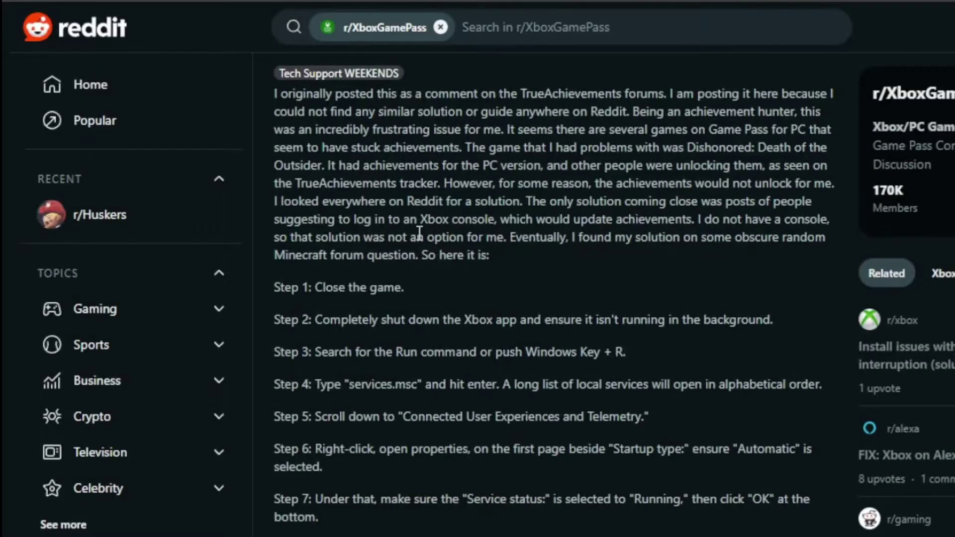
scroll(431, 268, up, 2)
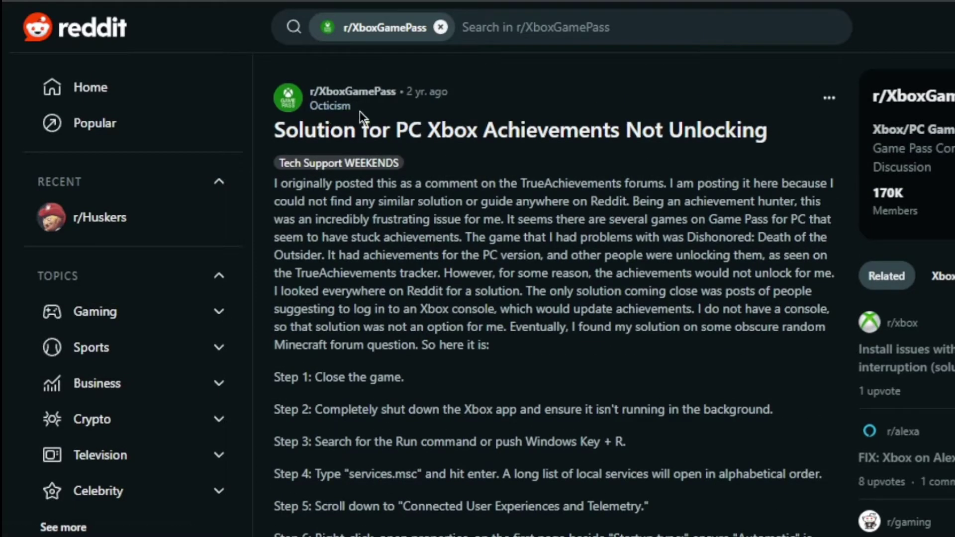
scroll(461, 341, down, 2)
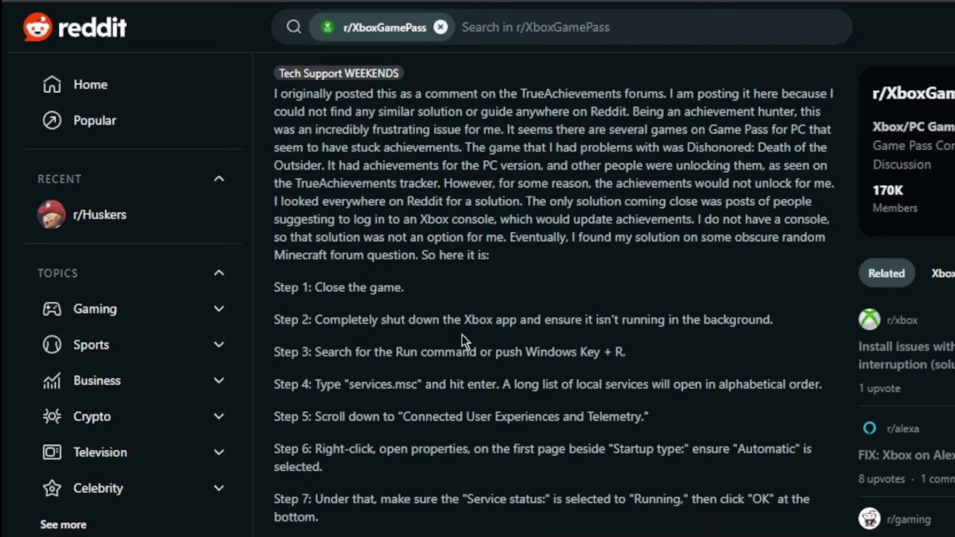
scroll(395, 293, down, 2)
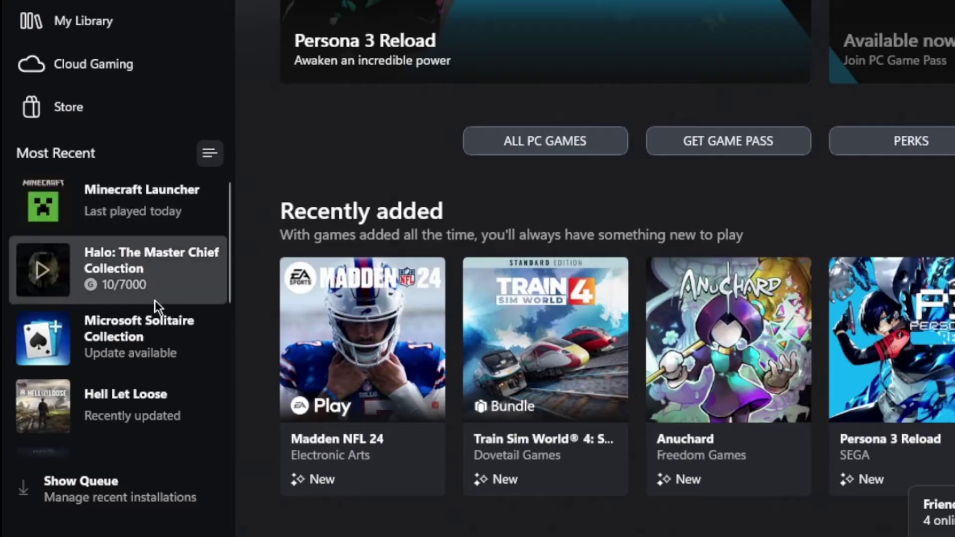
click(115, 22)
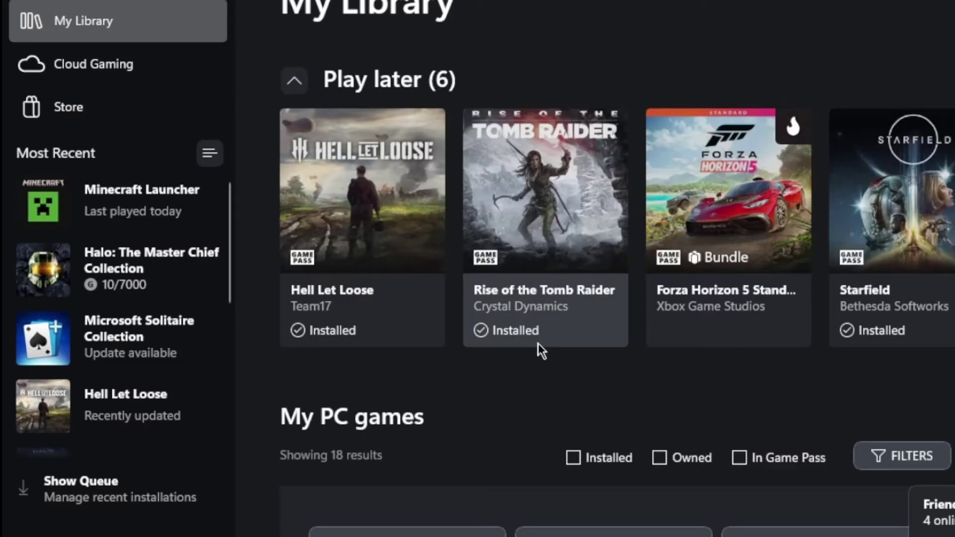
scroll(544, 346, down, 4)
scroll(549, 347, down, 10)
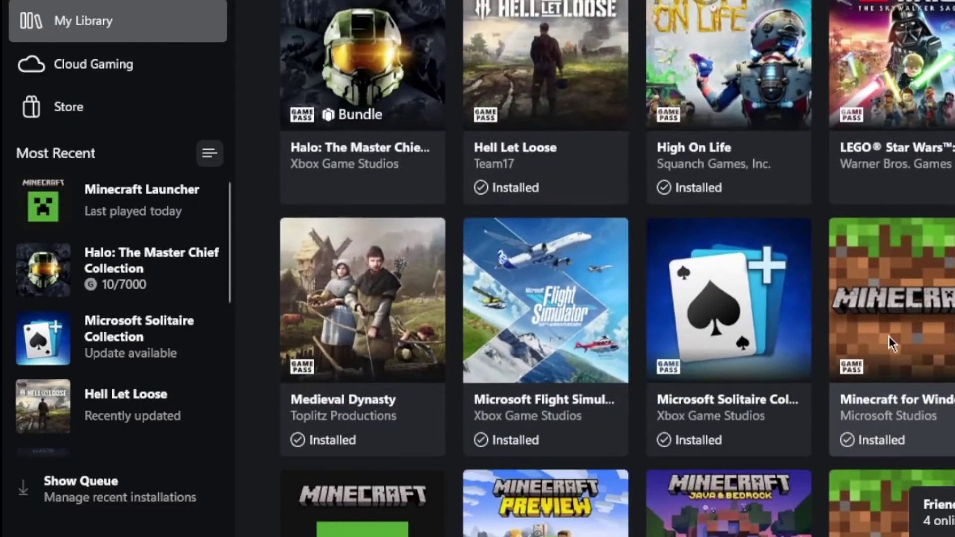
- Open the Minecraft for Windows page and scroll to its Achievements progress
click(917, 313)
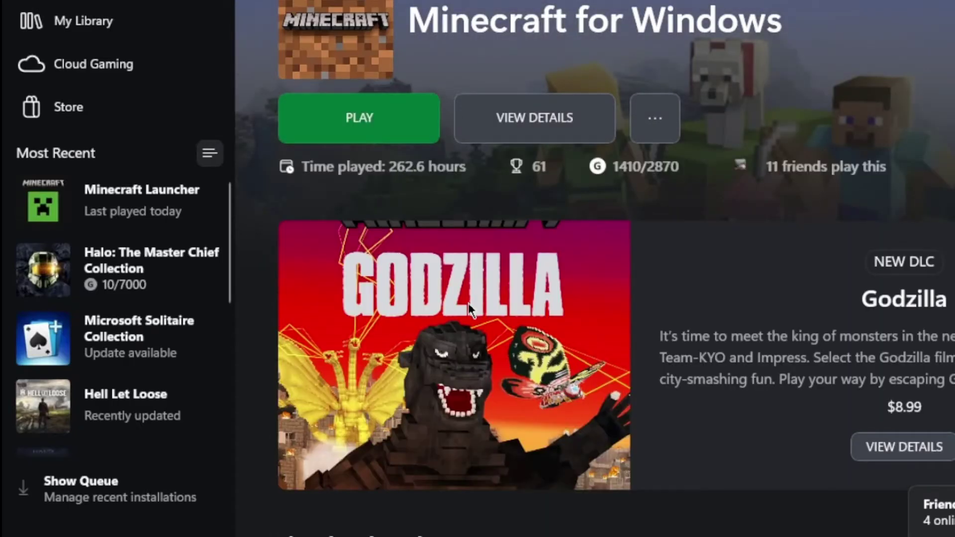
scroll(538, 168, down, 10)
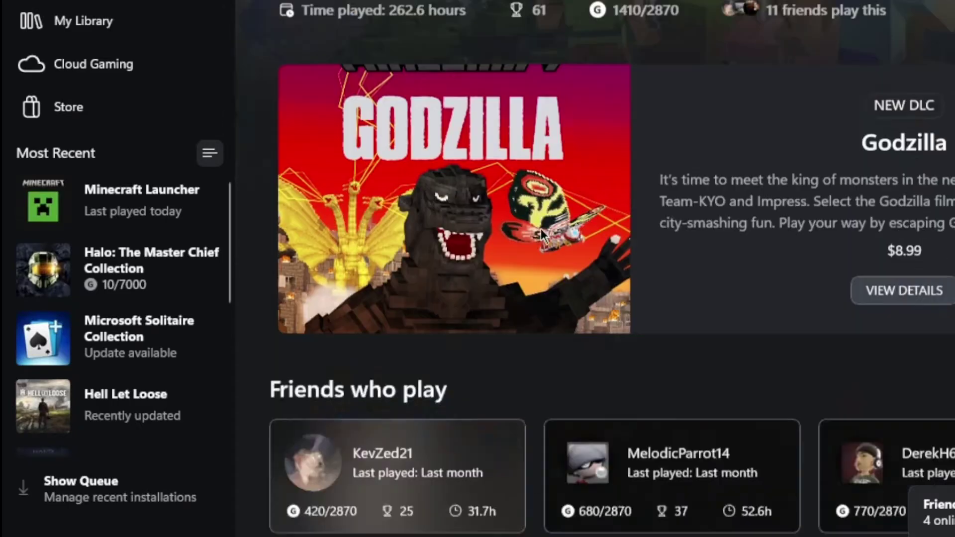
scroll(422, 284, down, 4)
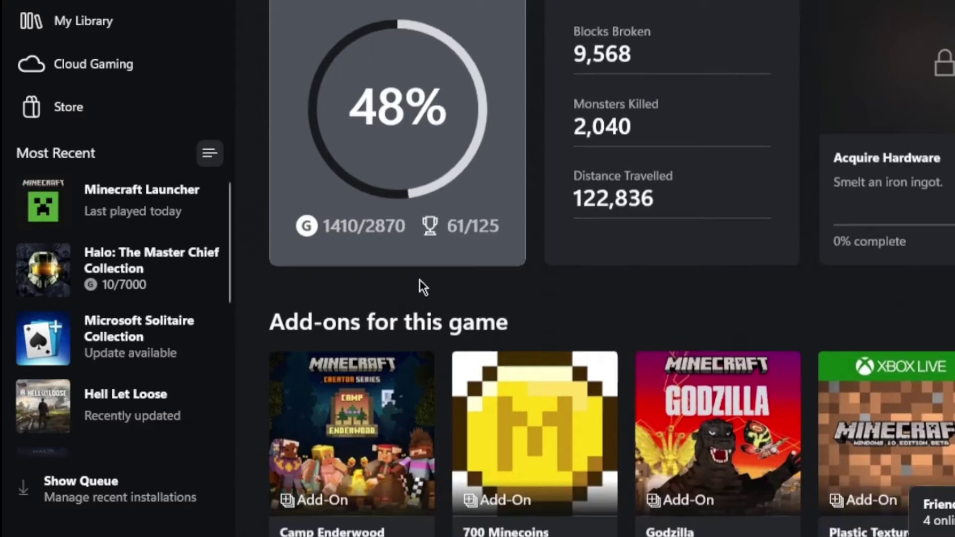
scroll(380, 188, up, 2)
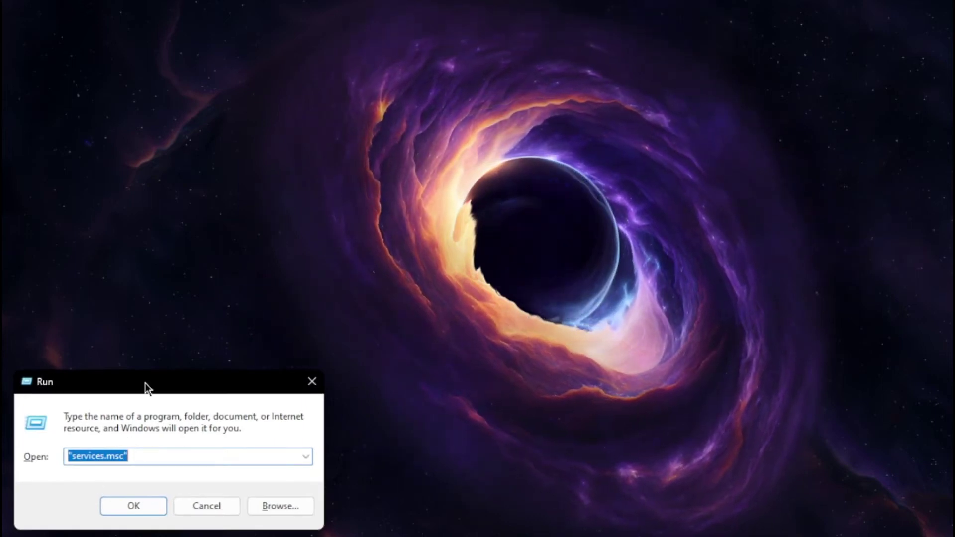
- Centre the Run dialog and run services.msc to open the Services console
drag(145, 383, 448, 289)
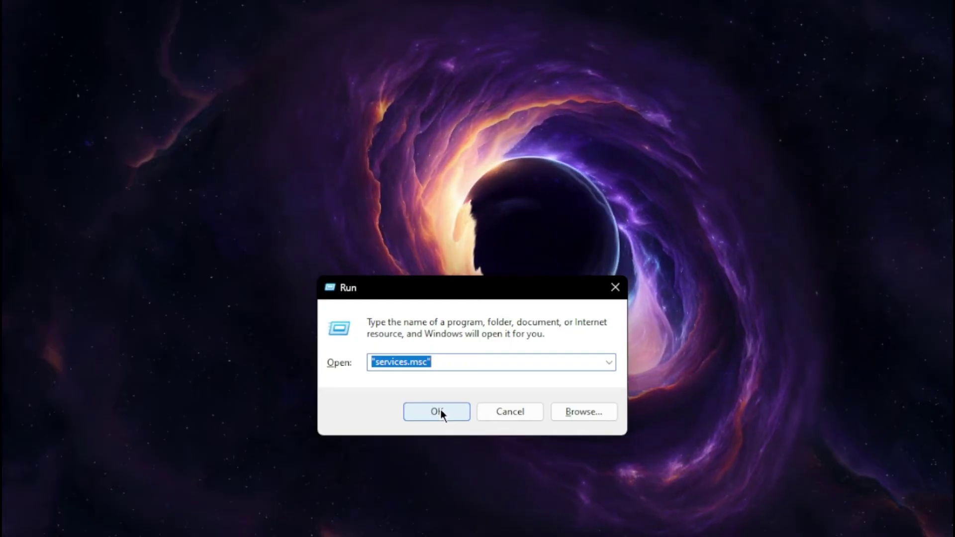
click(458, 412)
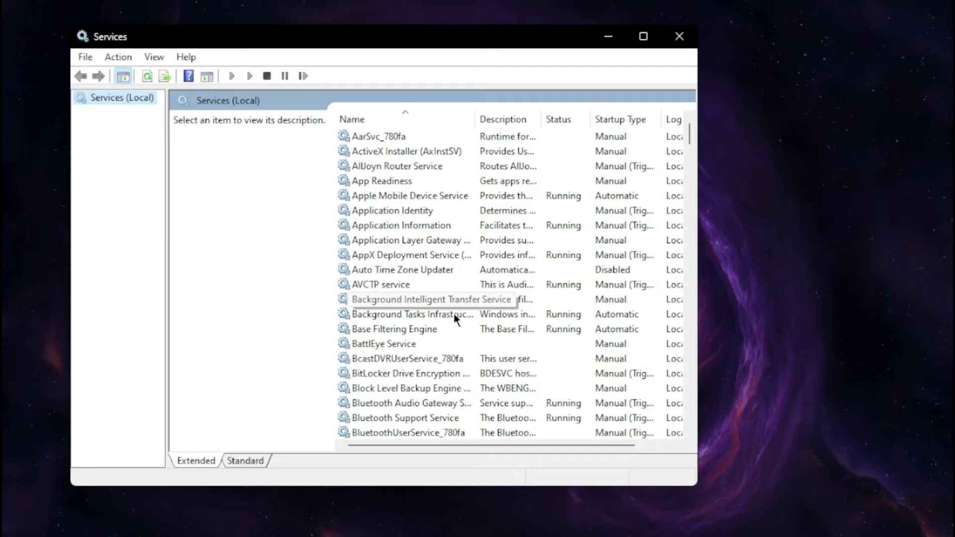
- In Connected User Experiences and Telemetry's Properties, keep Startup type Automatic and confirm it's Running
scroll(453, 313, down, 3)
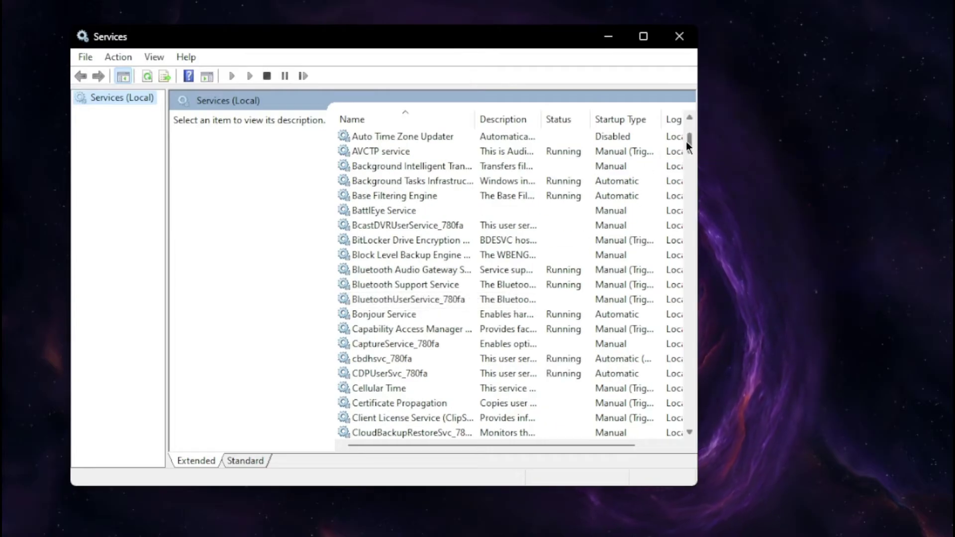
drag(686, 143, 694, 159)
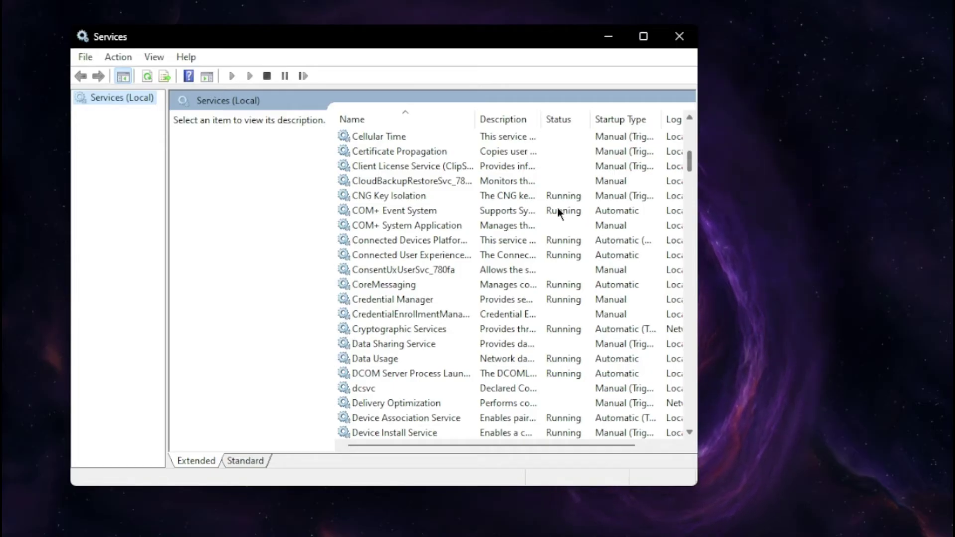
click(395, 256)
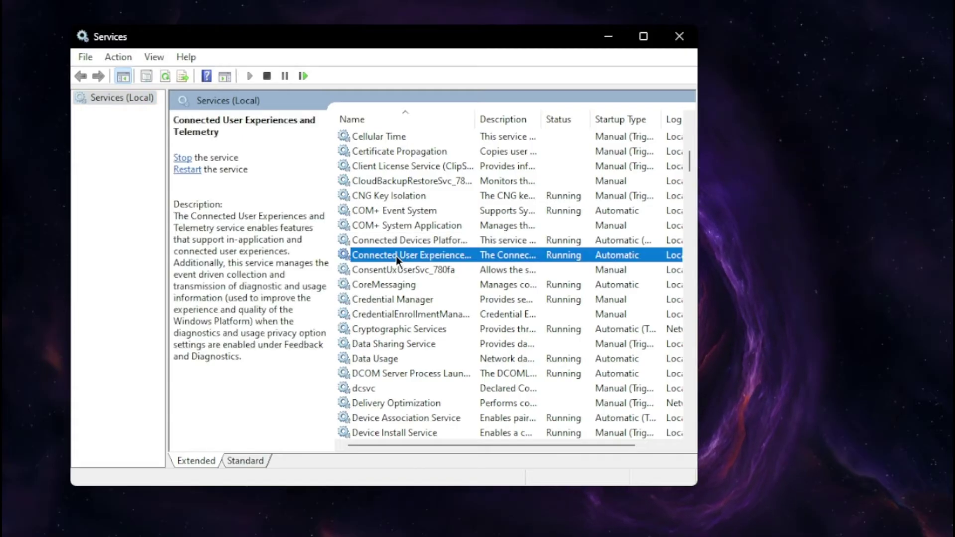
right_click(538, 262)
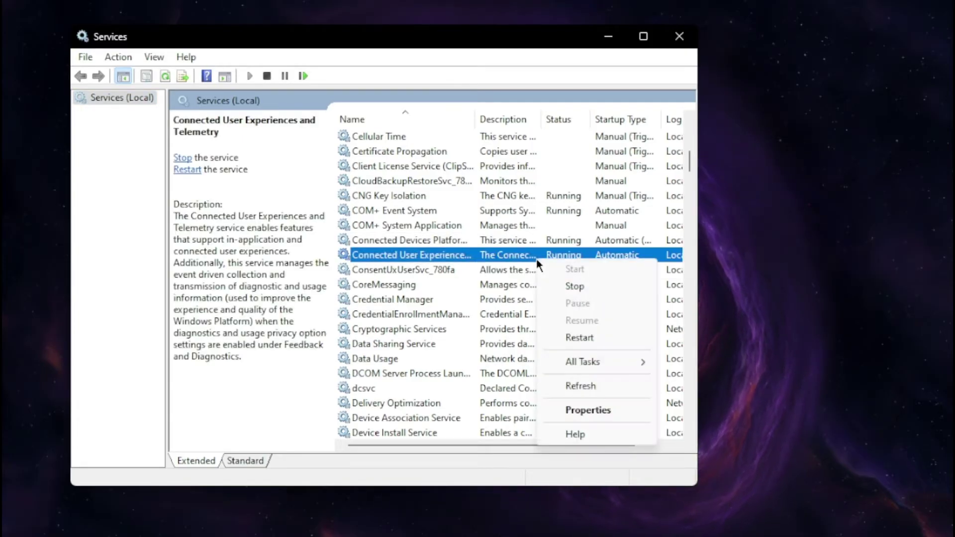
click(577, 409)
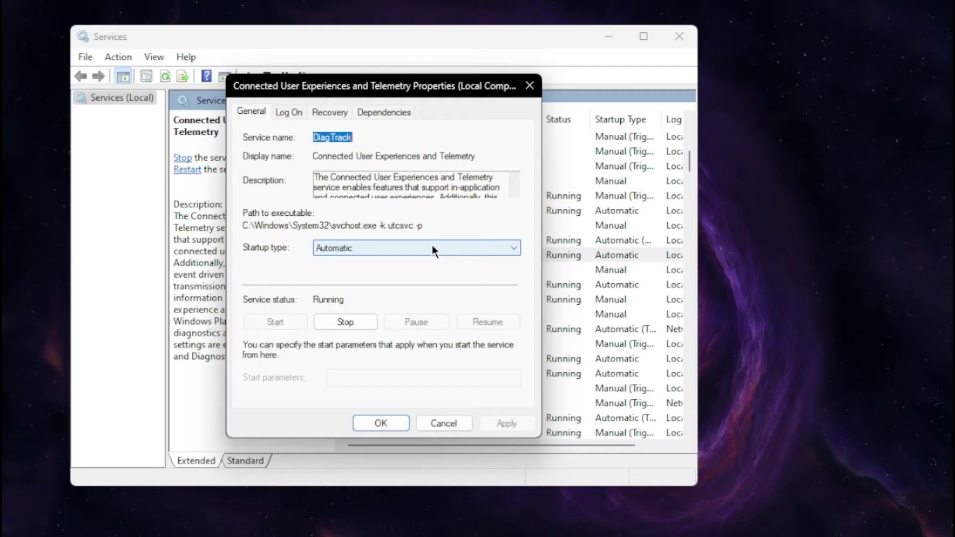
click(419, 248)
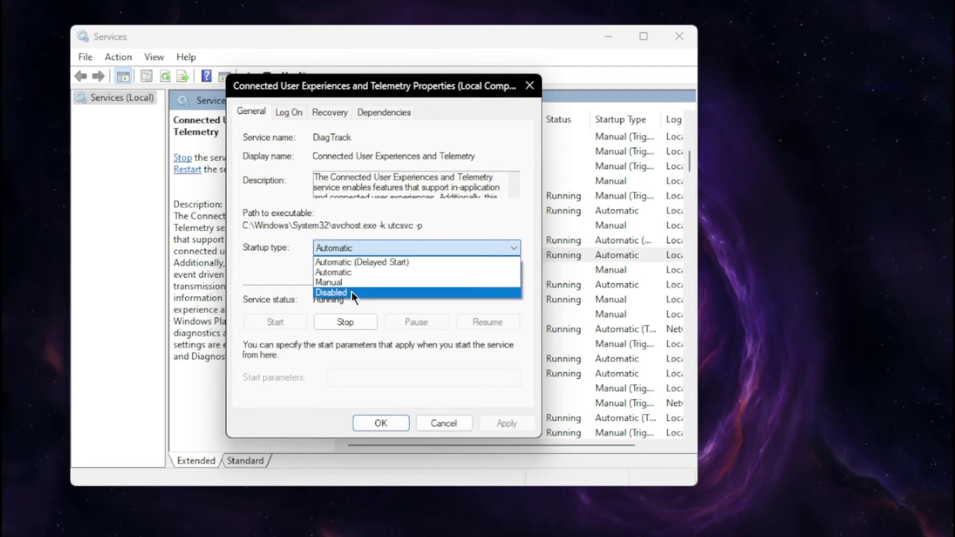
click(357, 243)
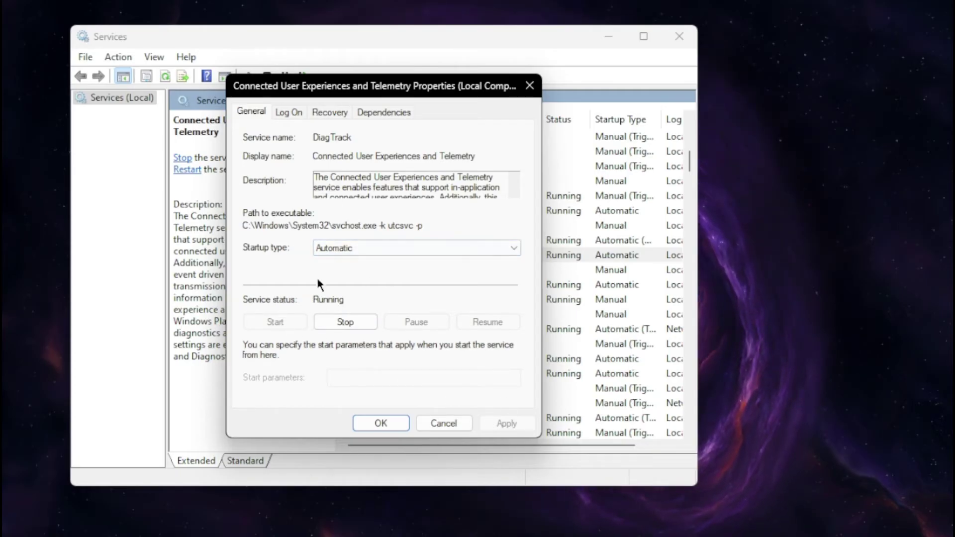
click(400, 427)
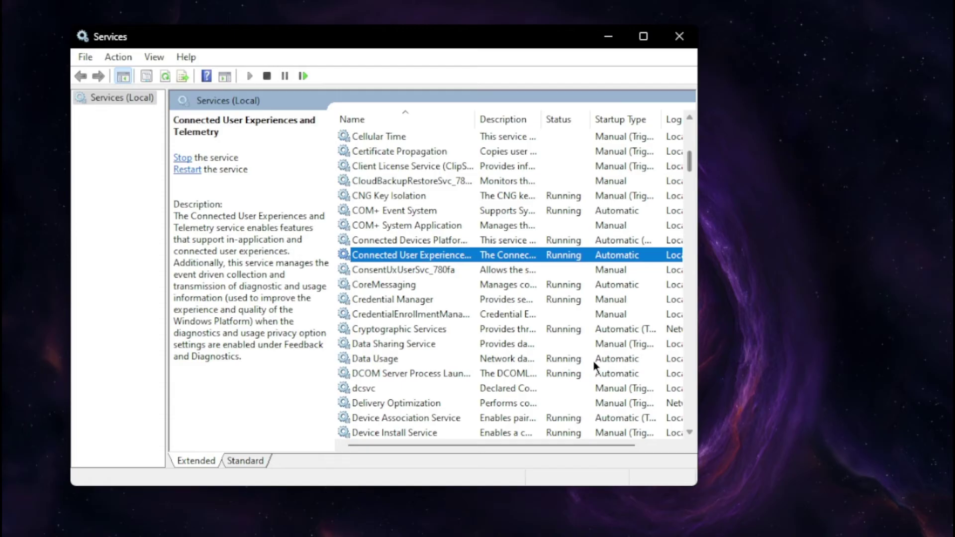
- At the bottom of the list, verify Xbox Live Auth Manager's Properties show Automatic startup and Running
scroll(689, 169, down, 7)
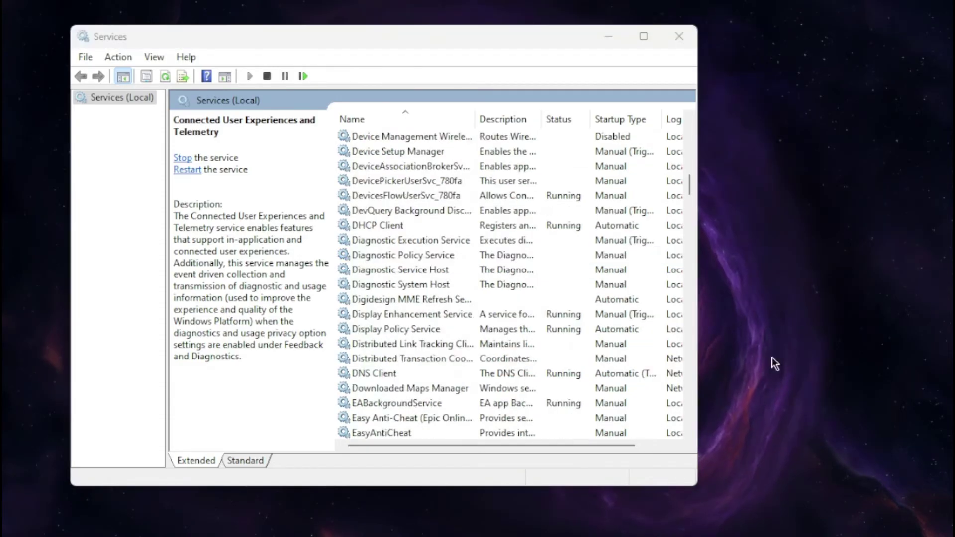
drag(689, 180, 668, 429)
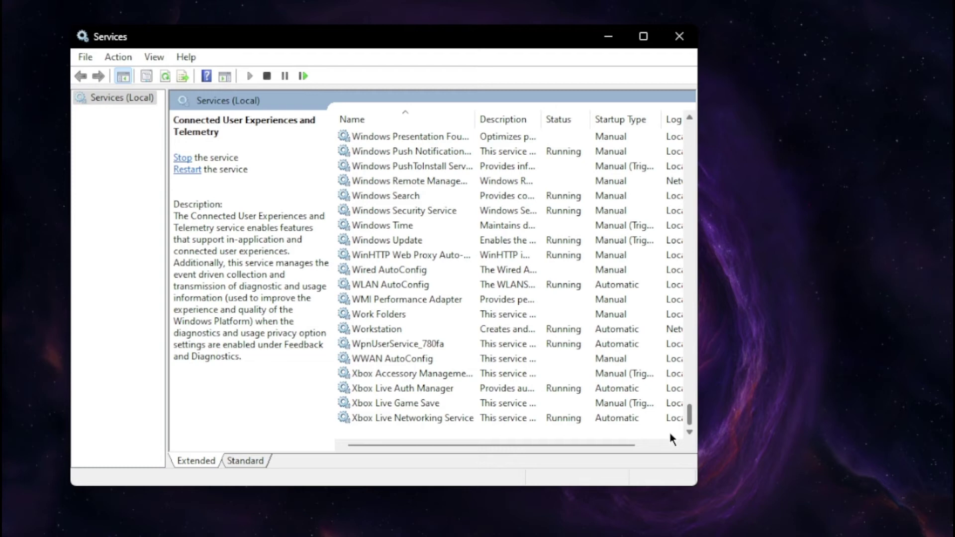
click(422, 379)
click(420, 391)
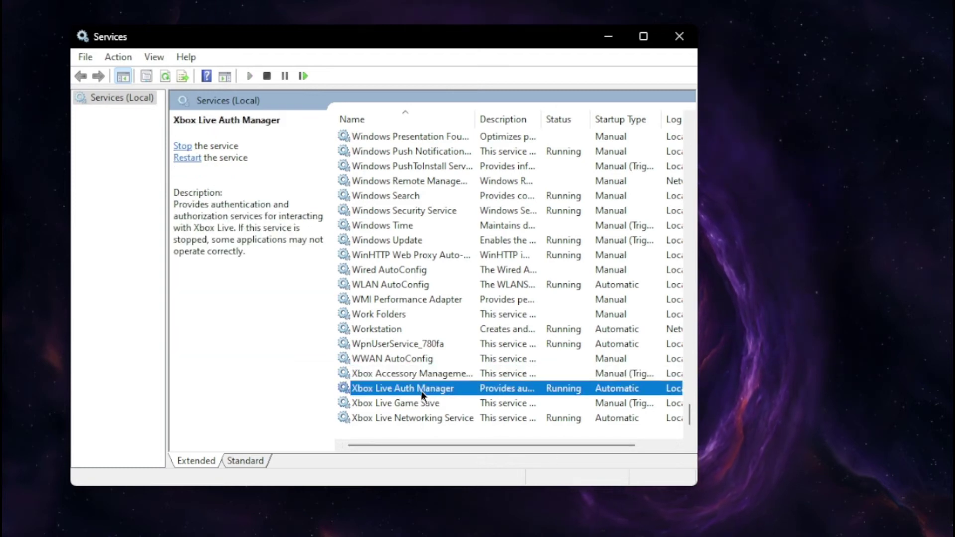
right_click(420, 391)
click(456, 356)
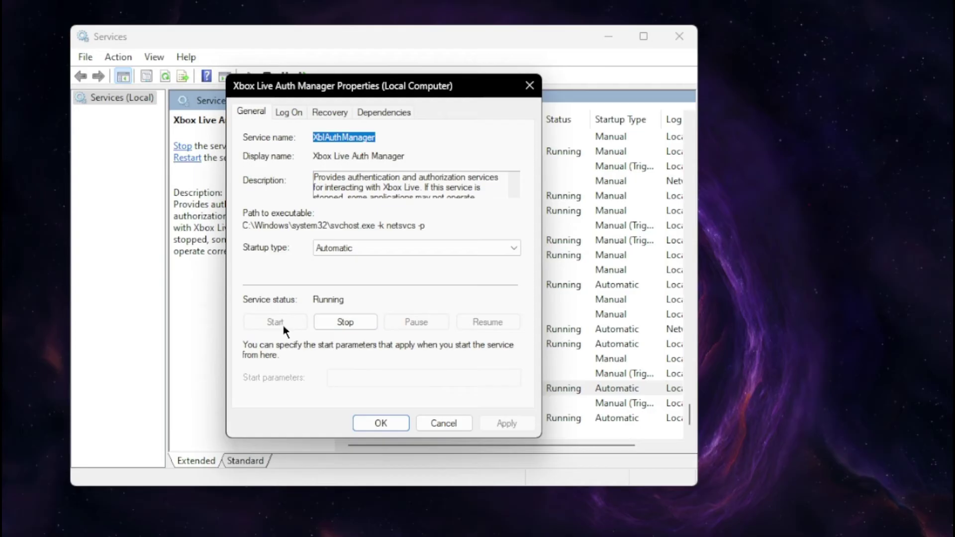
click(371, 422)
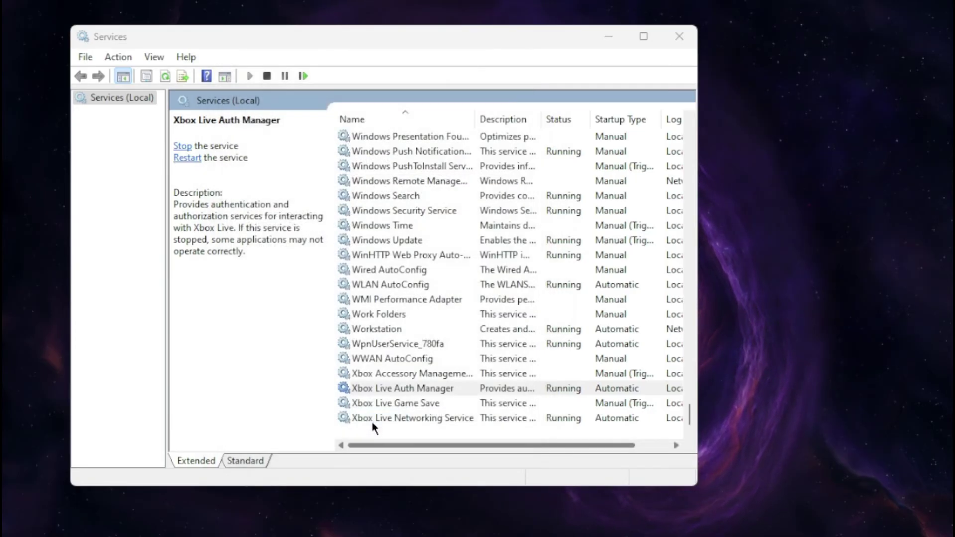
- Verify Xbox Live Networking Service's Properties show Automatic startup and Running status, then close them
click(451, 421)
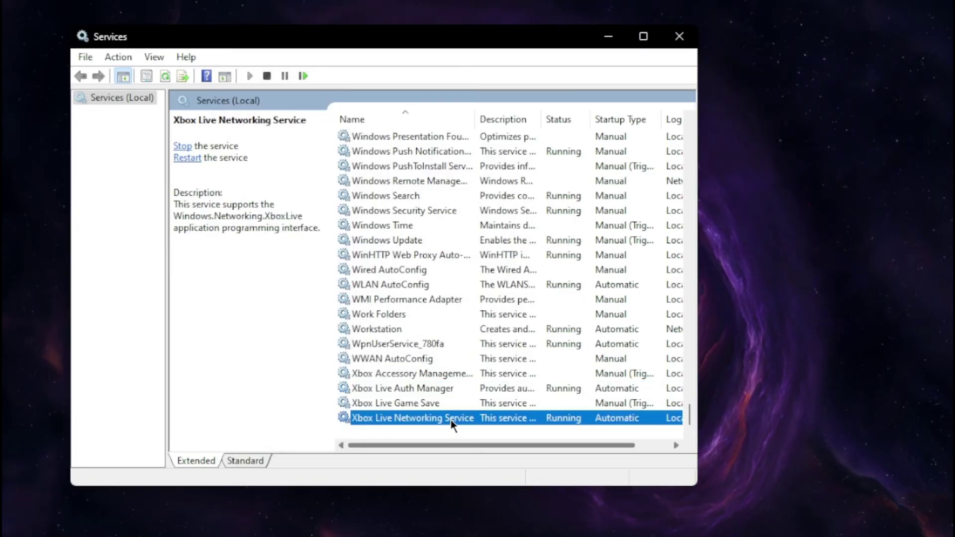
right_click(421, 423)
click(465, 387)
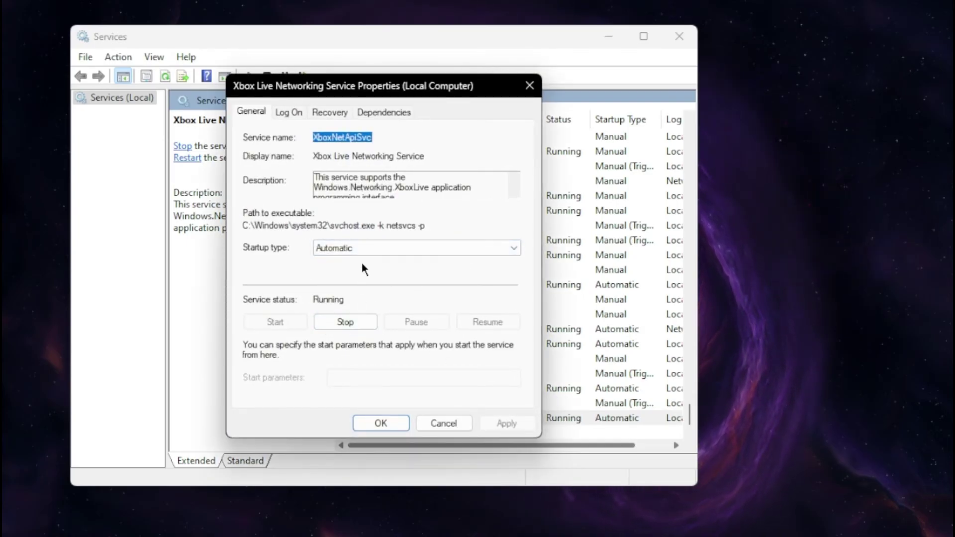
click(383, 422)
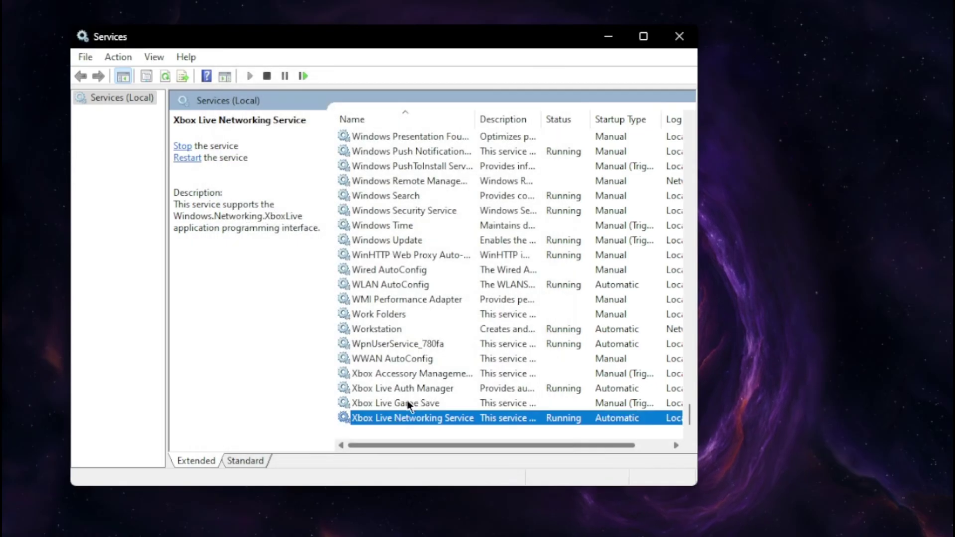